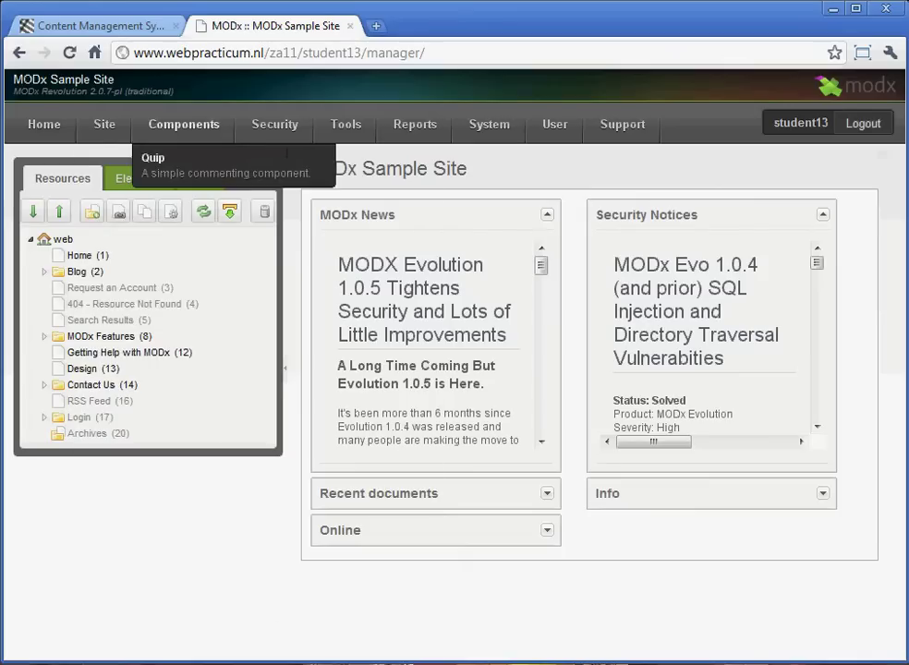
- Cycle the side panel through Elements and Files, then back to the Resources tree
mouse_move(554, 124)
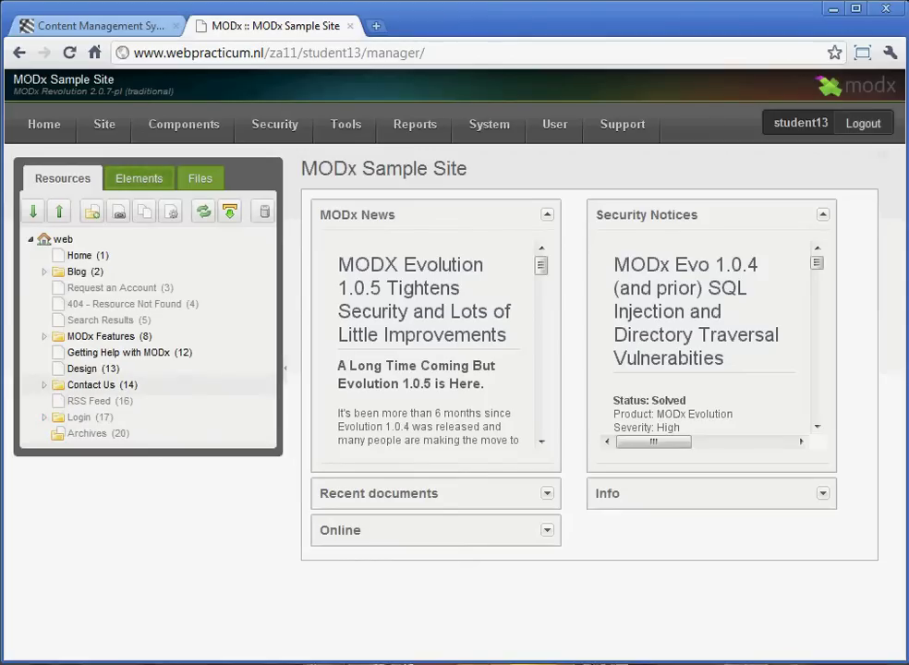
left_click(139, 178)
left_click(199, 179)
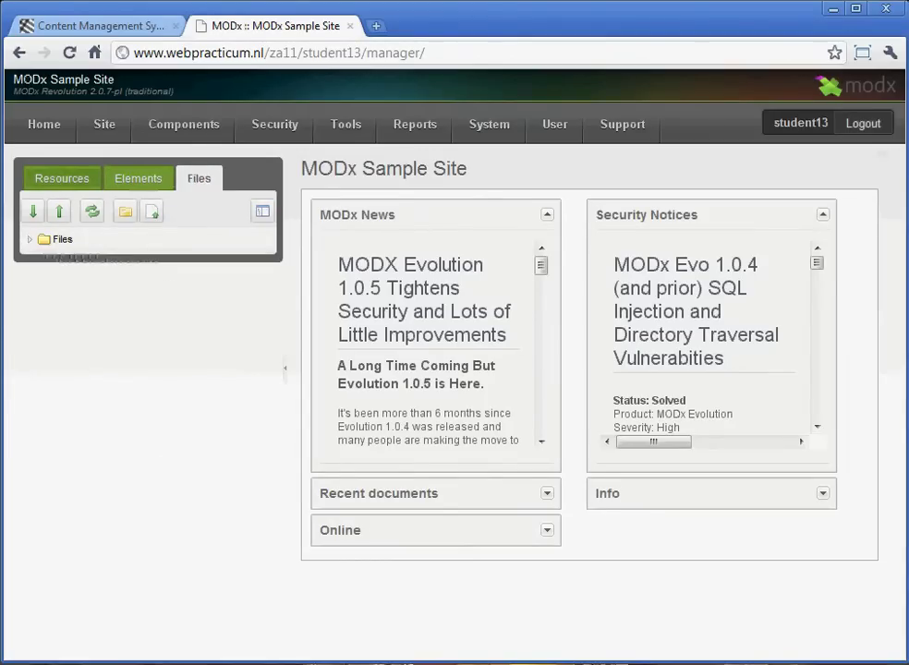
left_click(62, 178)
- Preview each top navigation menu in turn across the manager header
mouse_move(104, 124)
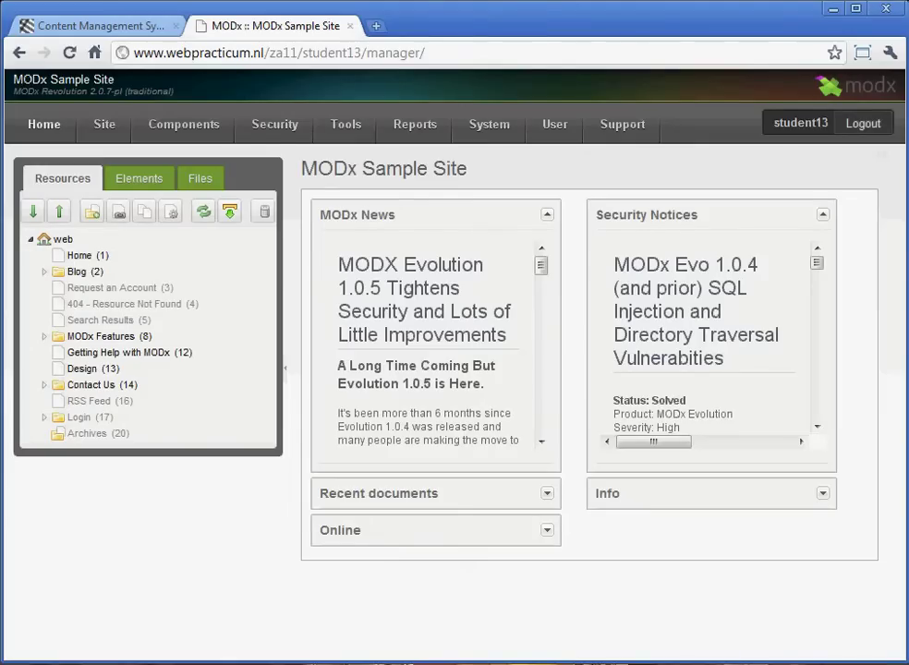
mouse_move(183, 124)
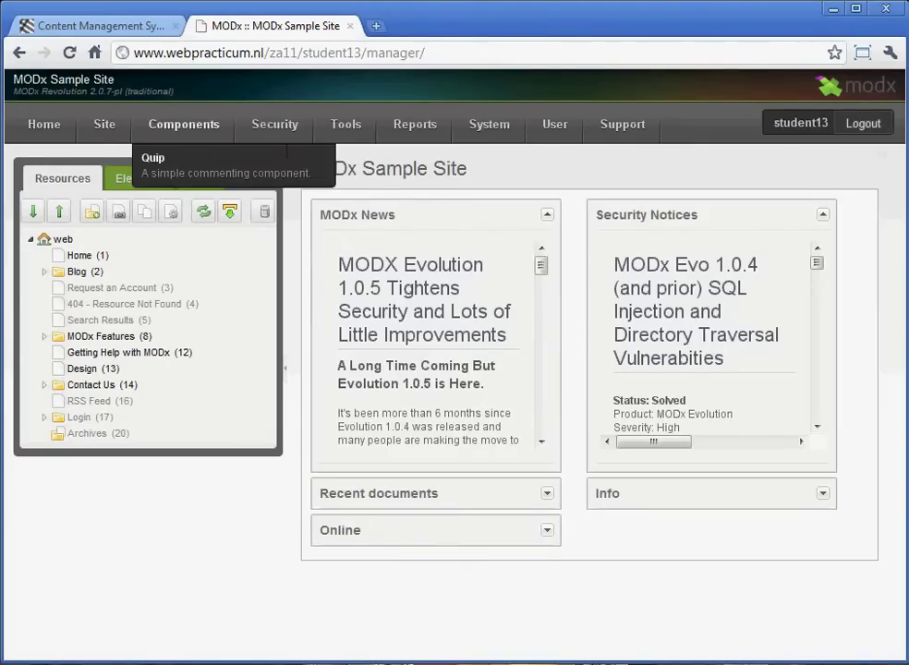
mouse_move(274, 124)
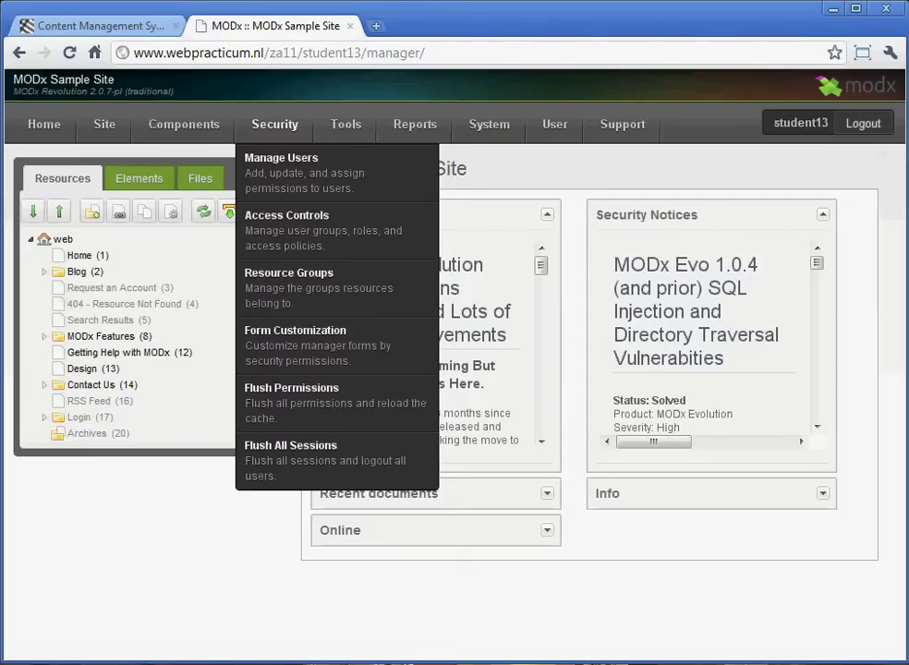
mouse_move(346, 124)
mouse_move(415, 124)
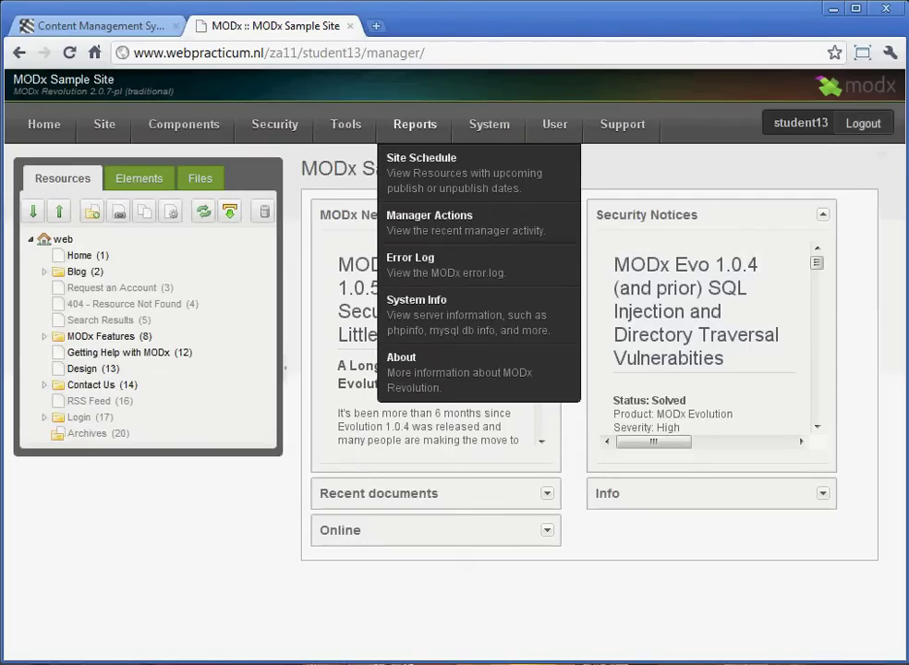
mouse_move(488, 124)
mouse_move(622, 124)
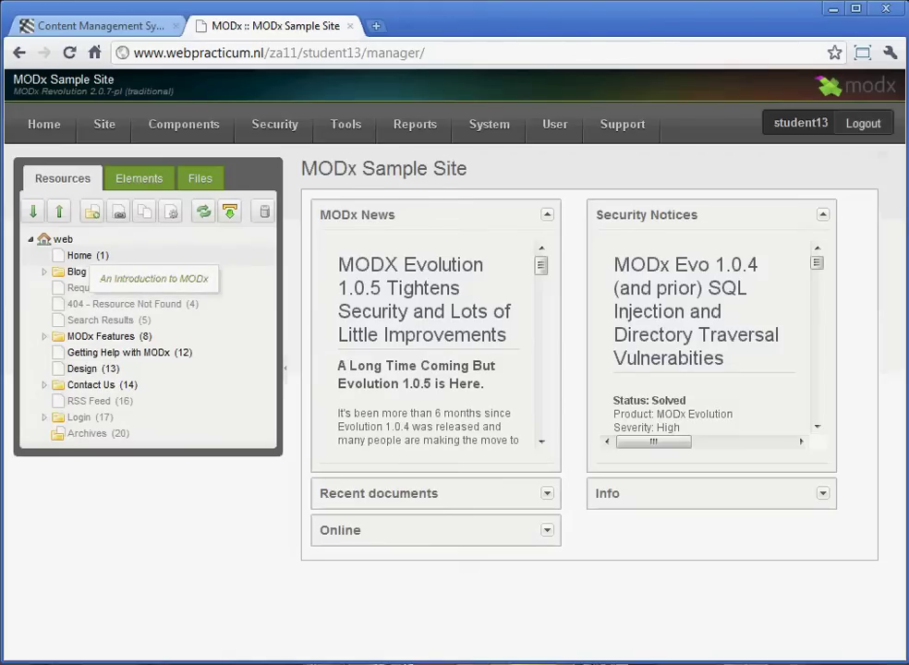
- Show and dismiss the Home resource's actions, then bring up the Site menu
right_click(85, 254)
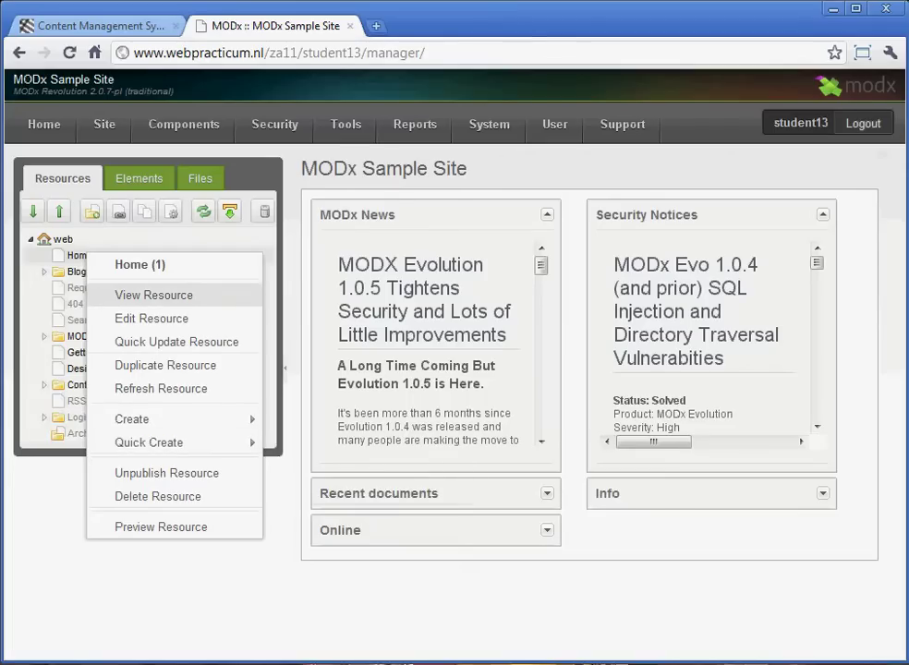
key("Escape")
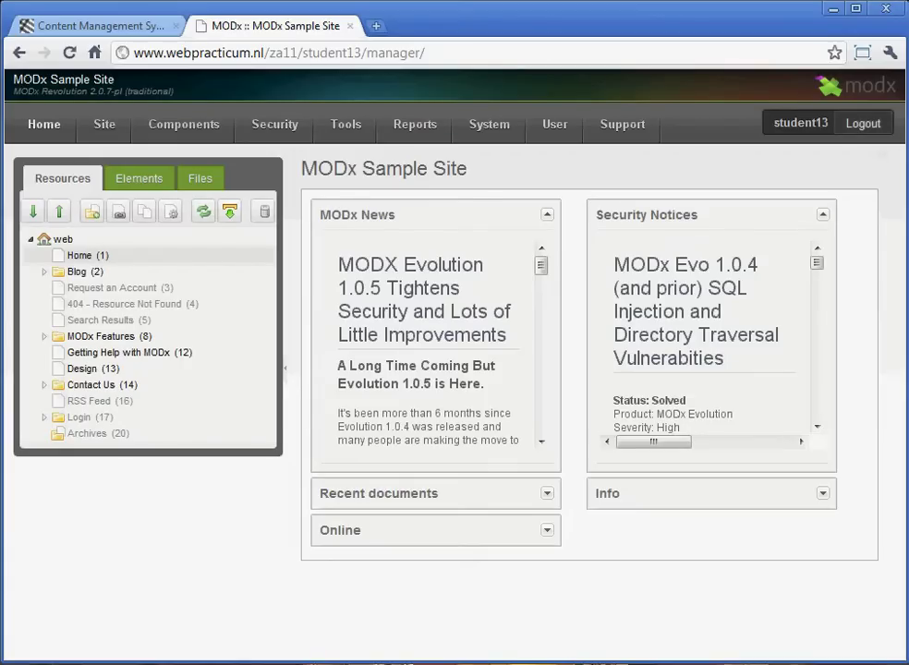
mouse_move(104, 123)
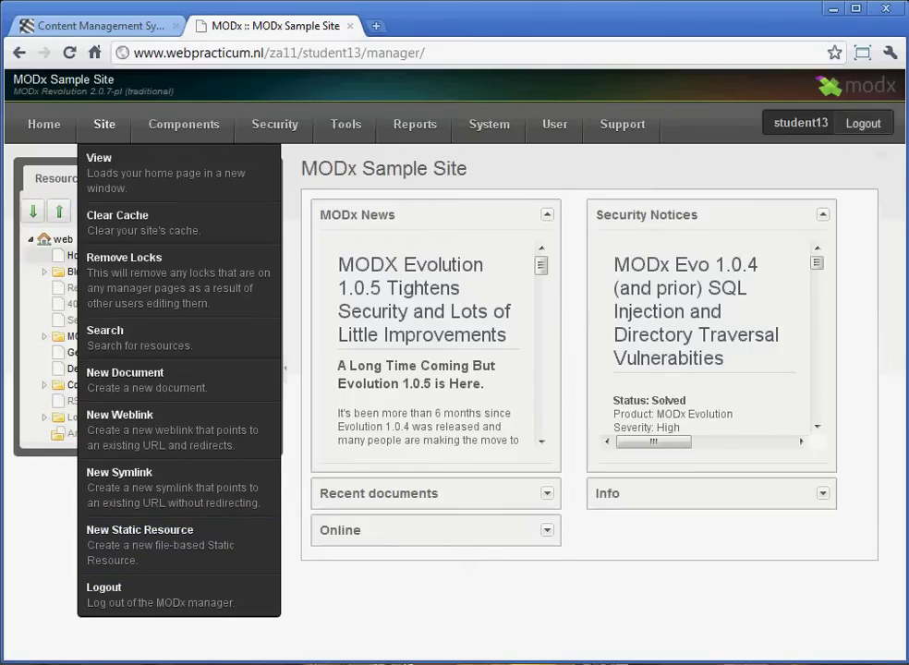
- Move from the Components menu to the Security menu, resting on Access Controls
mouse_move(184, 124)
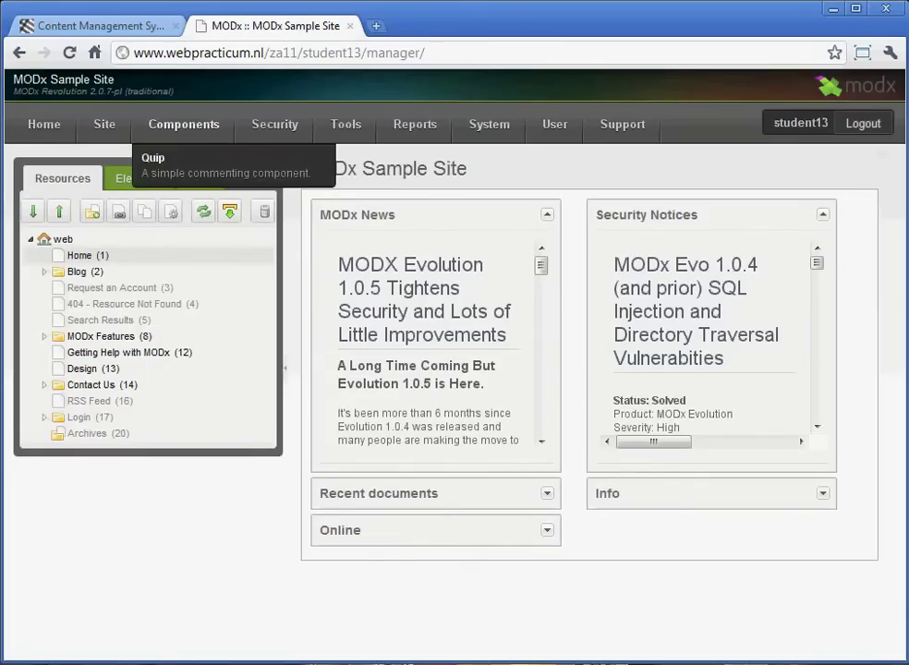
mouse_move(274, 124)
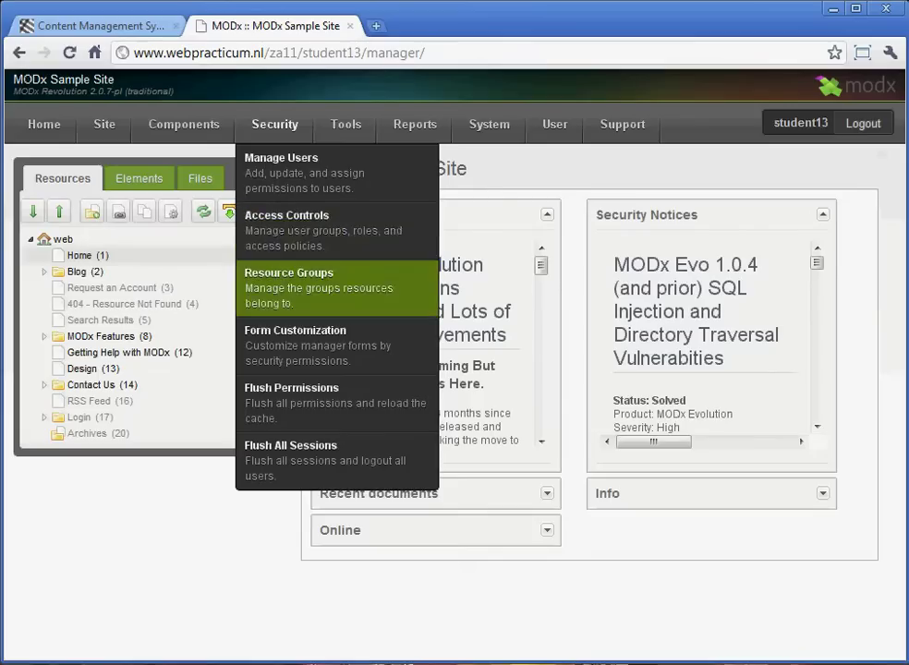
mouse_move(274, 124)
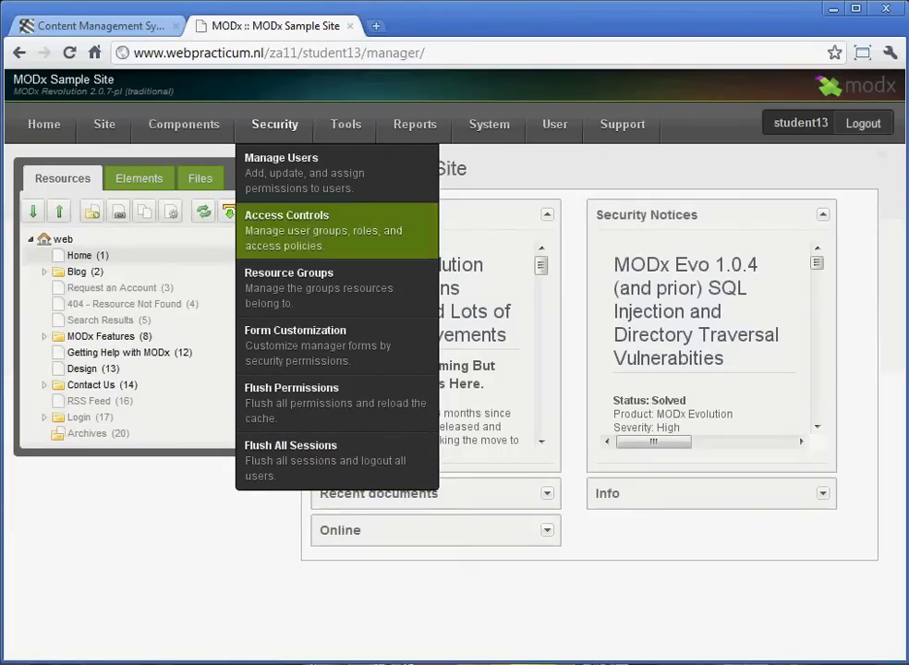
mouse_move(345, 124)
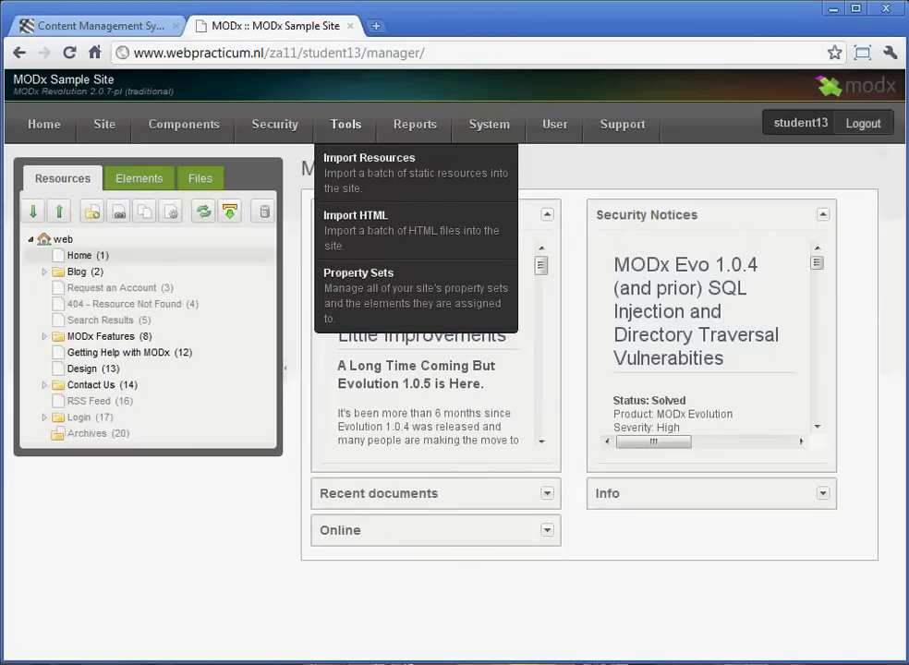
mouse_move(415, 123)
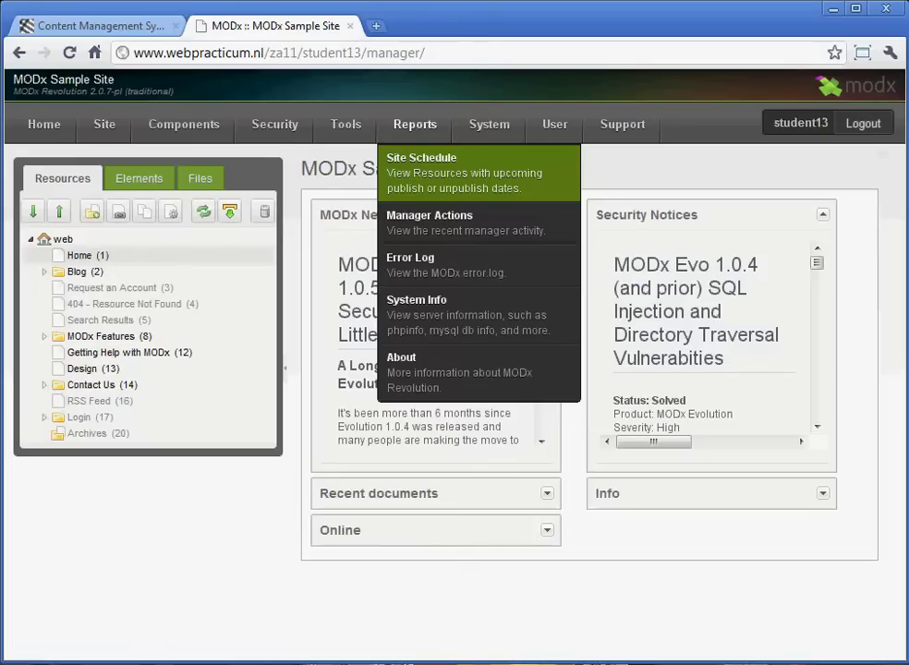
mouse_move(489, 123)
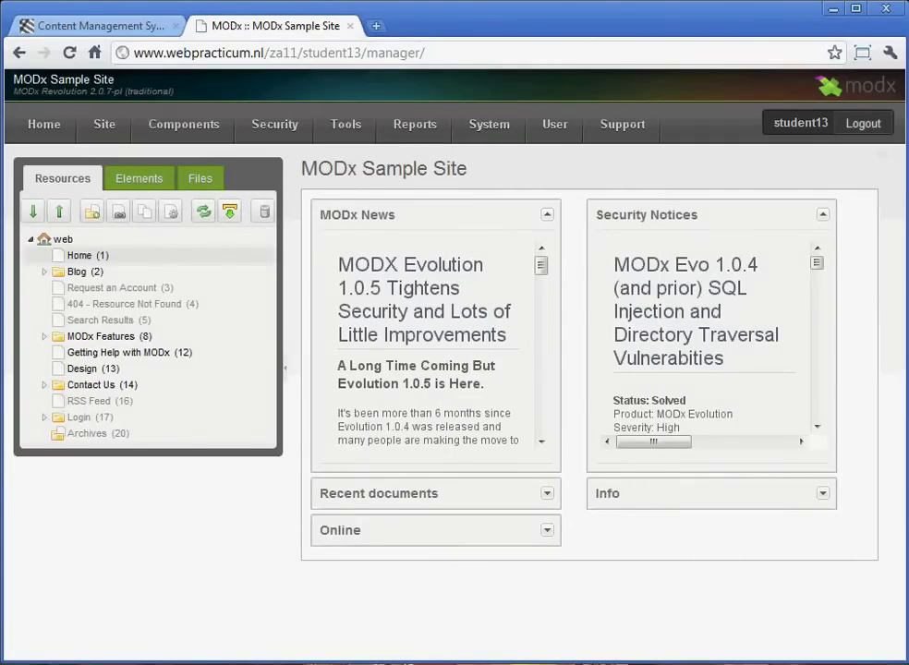
mouse_move(554, 124)
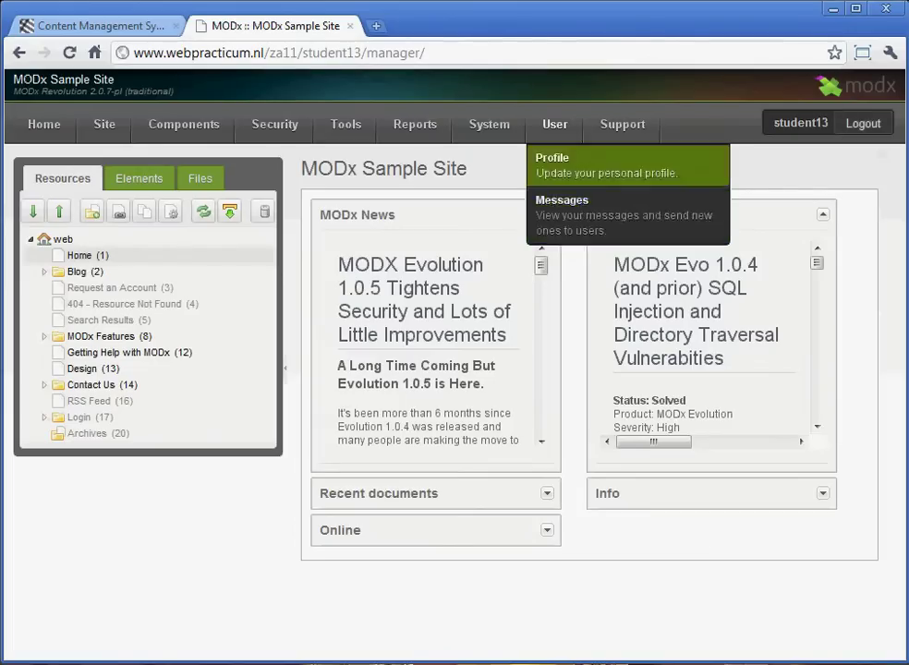
mouse_move(623, 124)
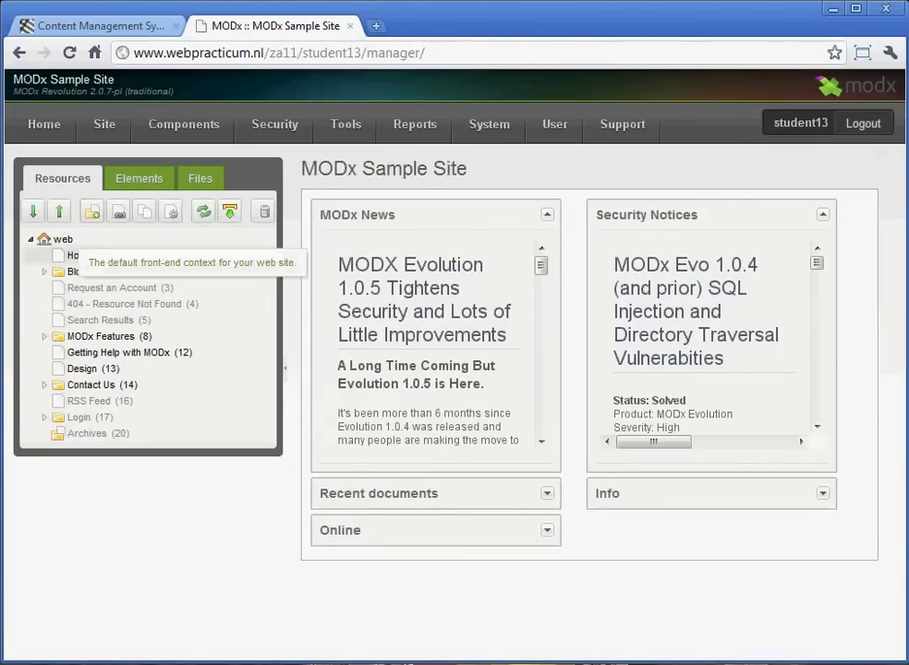
- Show the web context's actions and Create submenu, then close them without creating anything
right_click(62, 240)
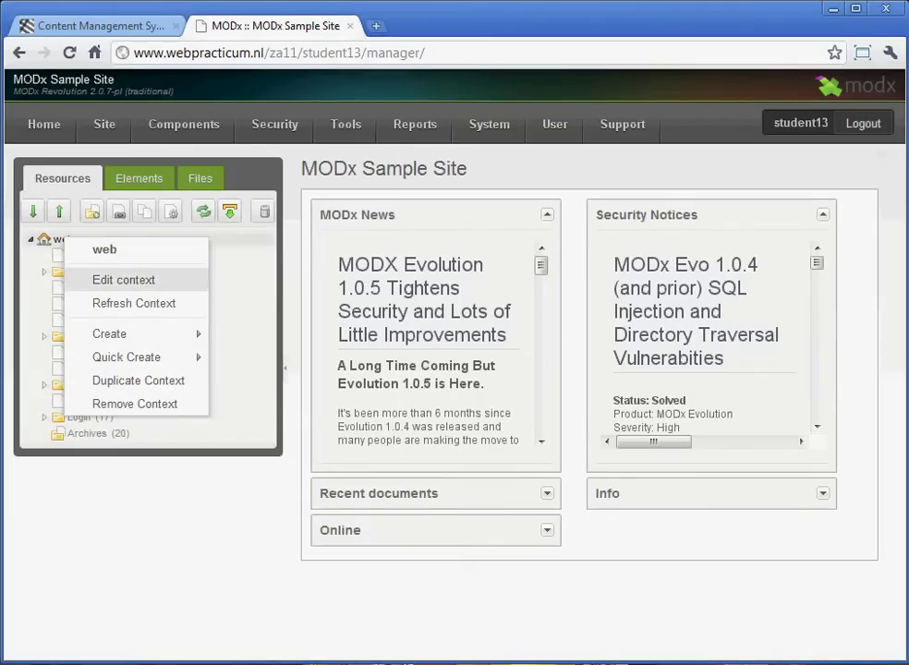
mouse_move(138, 333)
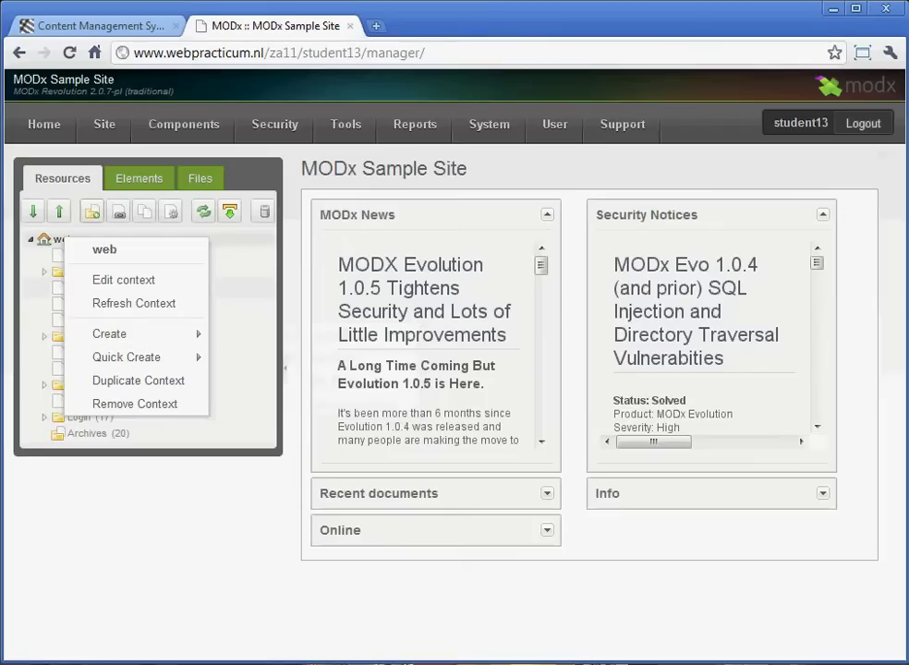
left_click(48, 240)
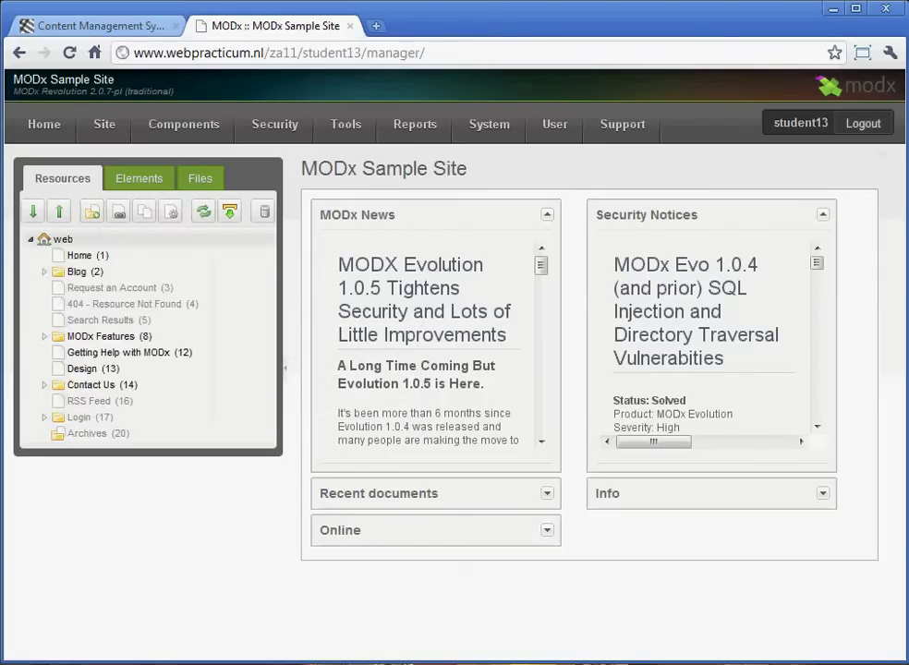
right_click(48, 239)
mouse_move(129, 335)
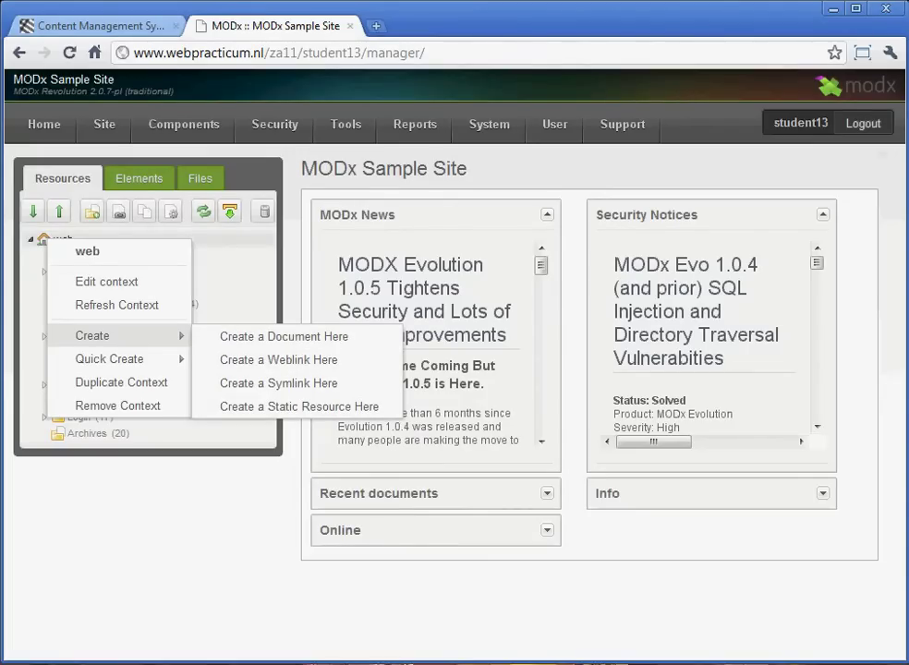
key("Escape")
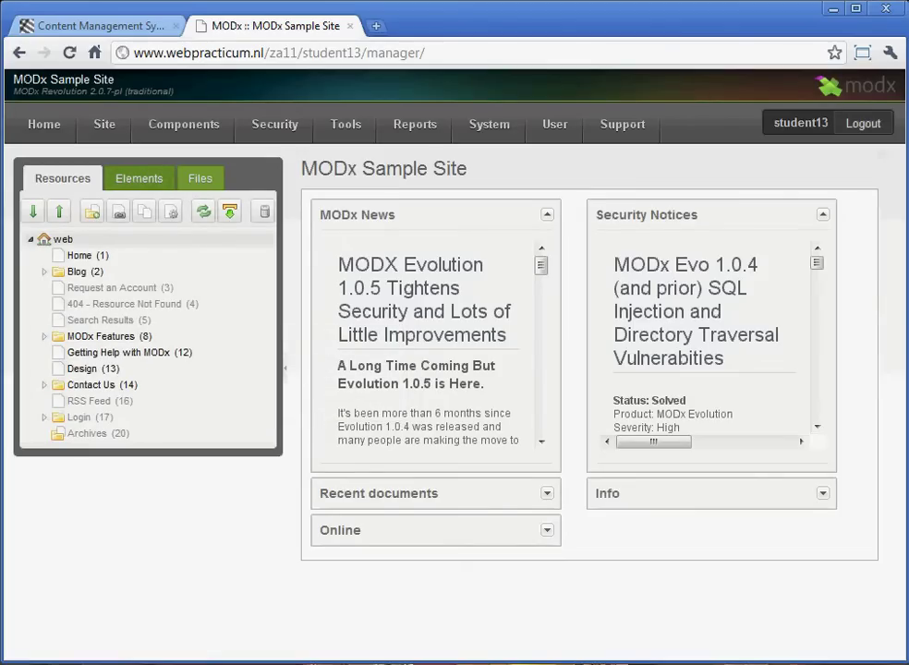
- In the Elements tree, expand Templates and the MODx Sample Site category to reveal BlogPost and MODxHost
left_click(139, 178)
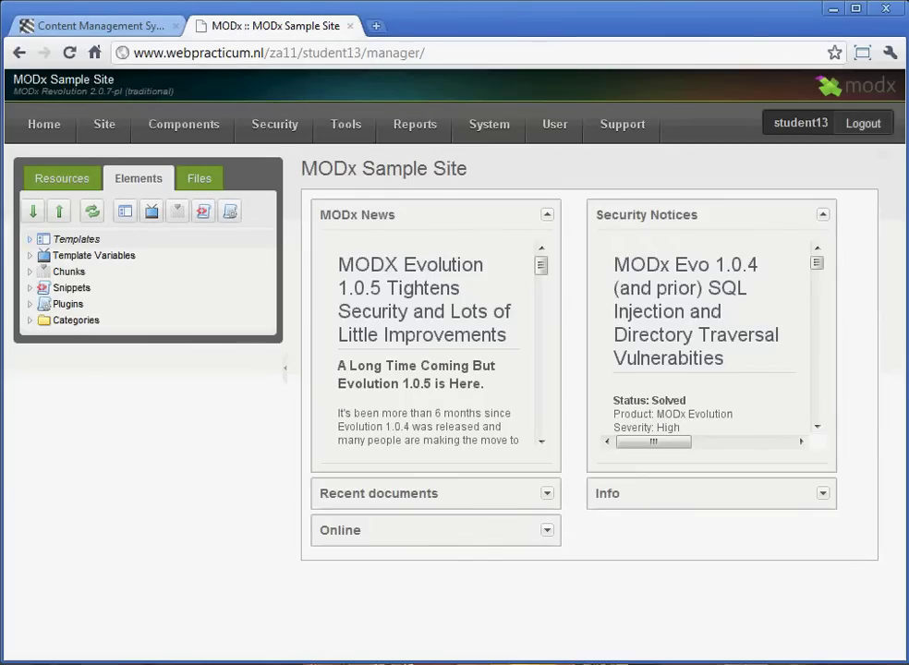
left_click(76, 240)
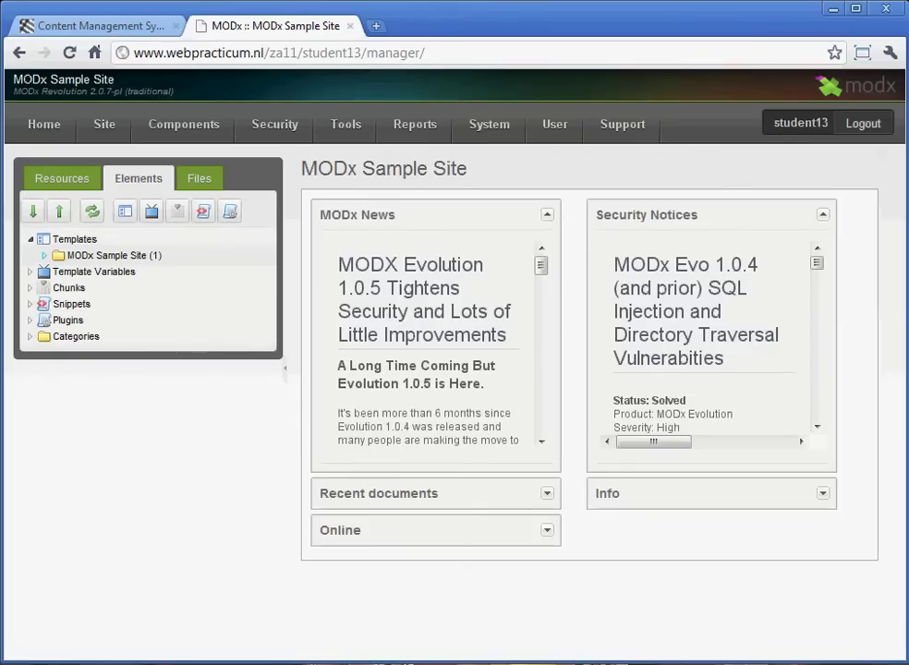
left_click(44, 255)
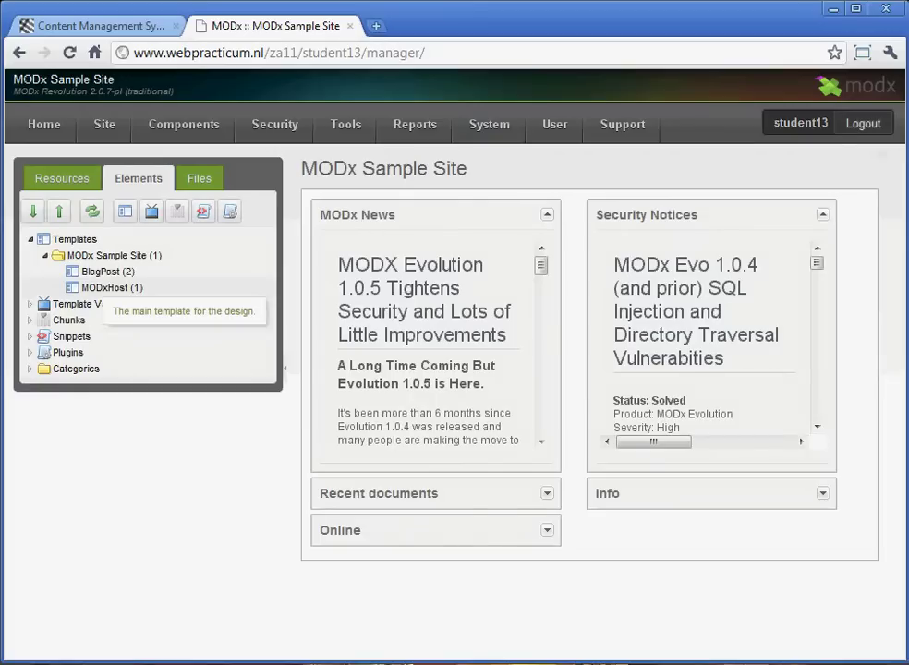
- Open the MODxHost template and highlight its [[$header]] and [[$footer]] code lines
left_click(111, 287)
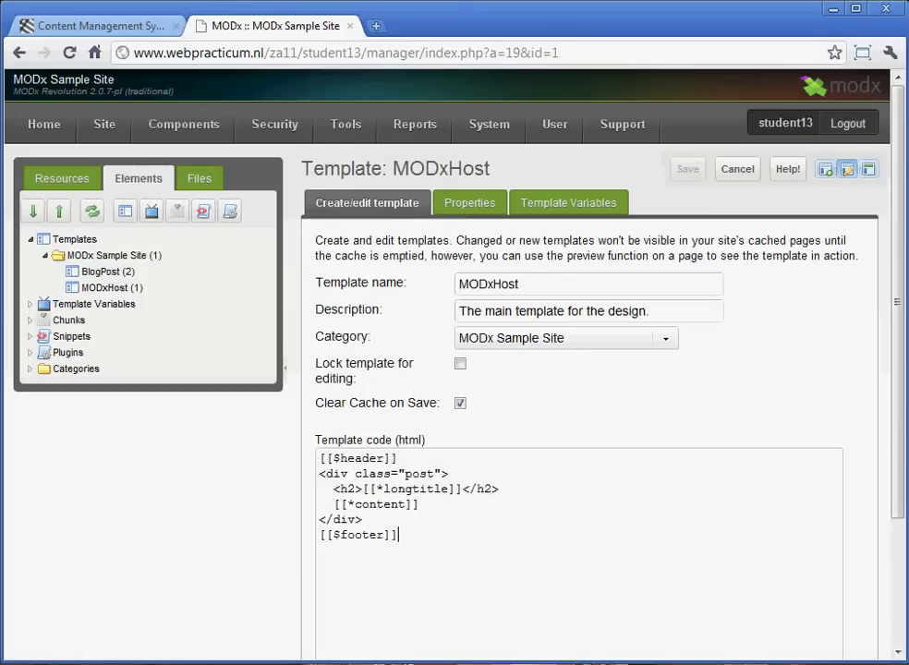
key("ctrl+Home")
key("shift+End")
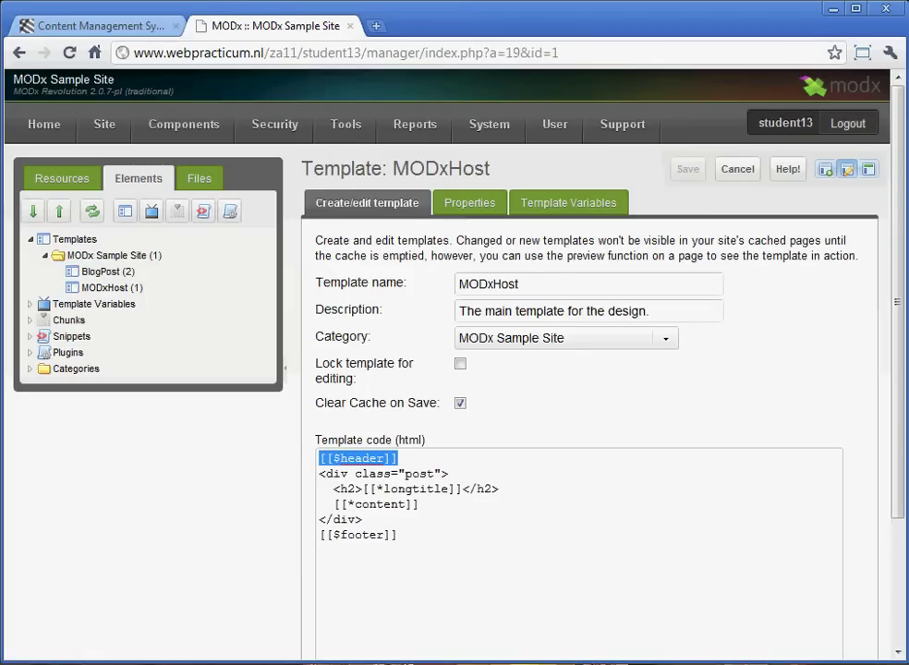
key("ctrl+End")
key("shift+Home")
key("ctrl+a")
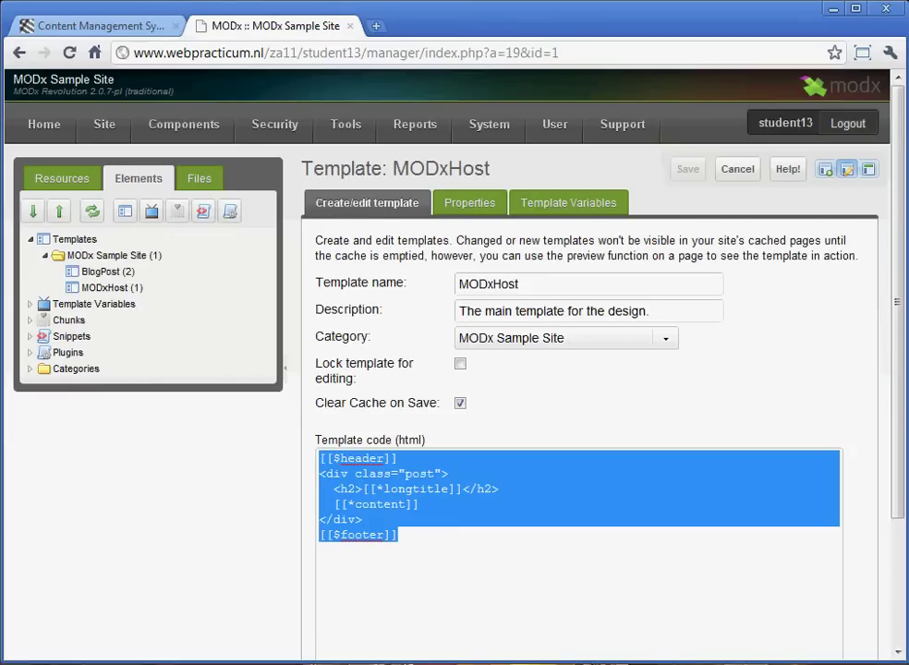
- Select just the [[$header]] tag, then the [[$footer]] tag on the last line
left_click(373, 459)
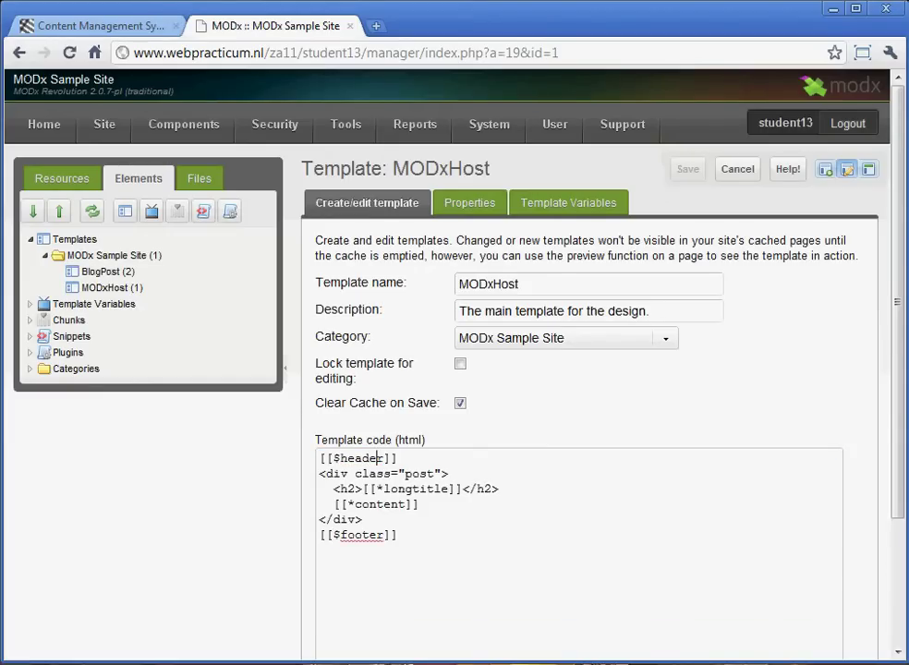
key("shift+Right")
key("shift+Right")
key("shift+Right")
key("shift+Right")
key("shift+Right")
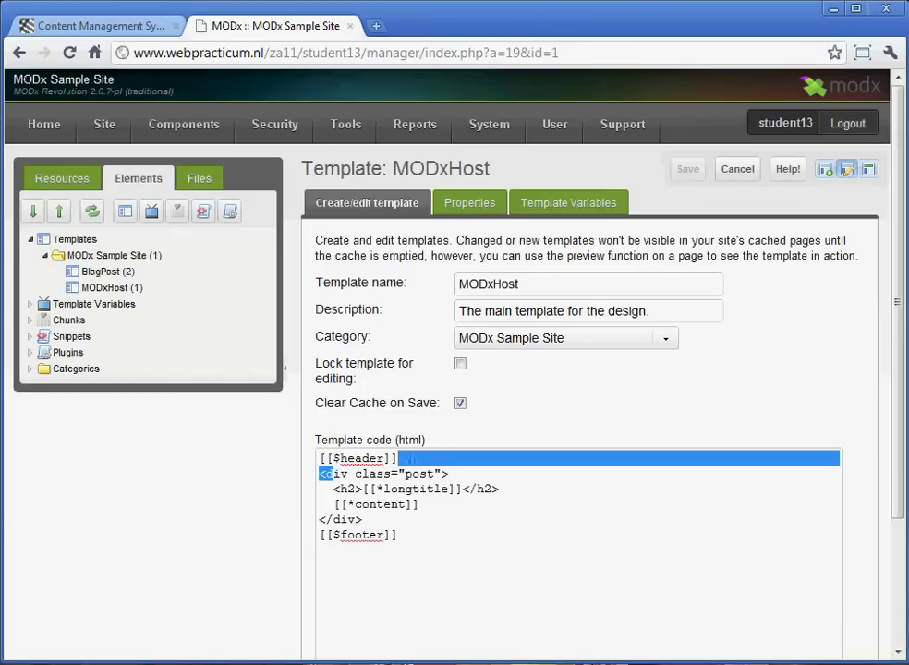
key("shift+Up")
key("shift+Home")
key("ctrl+End")
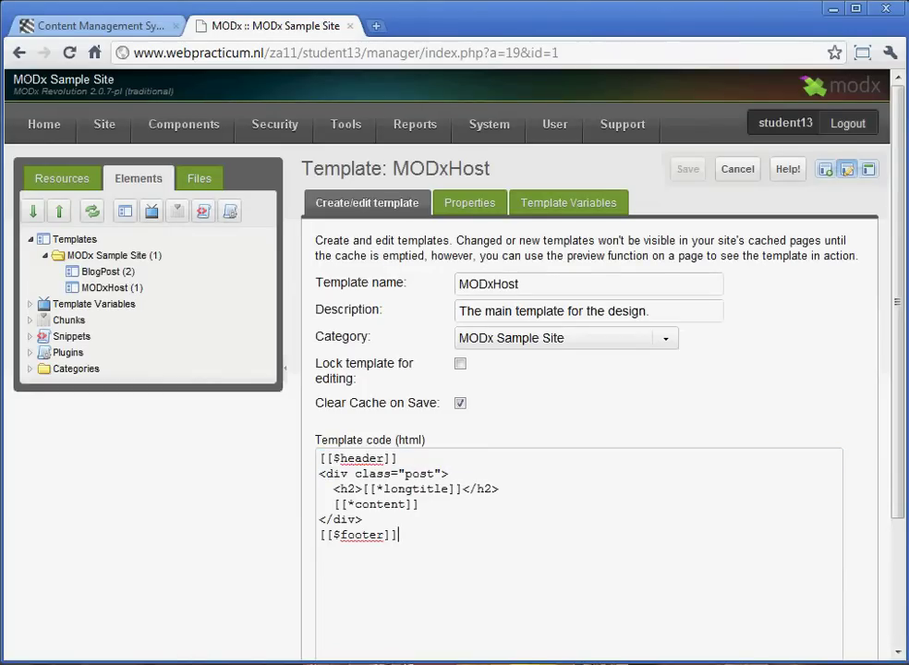
key("shift+Left")
key("shift+Left")
key("shift+Left")
key("shift+Left")
key("shift+Left")
key("shift+Left")
key("shift+Left")
key("shift+Left")
key("shift+Left")
key("shift+Left")
key("shift+Left")
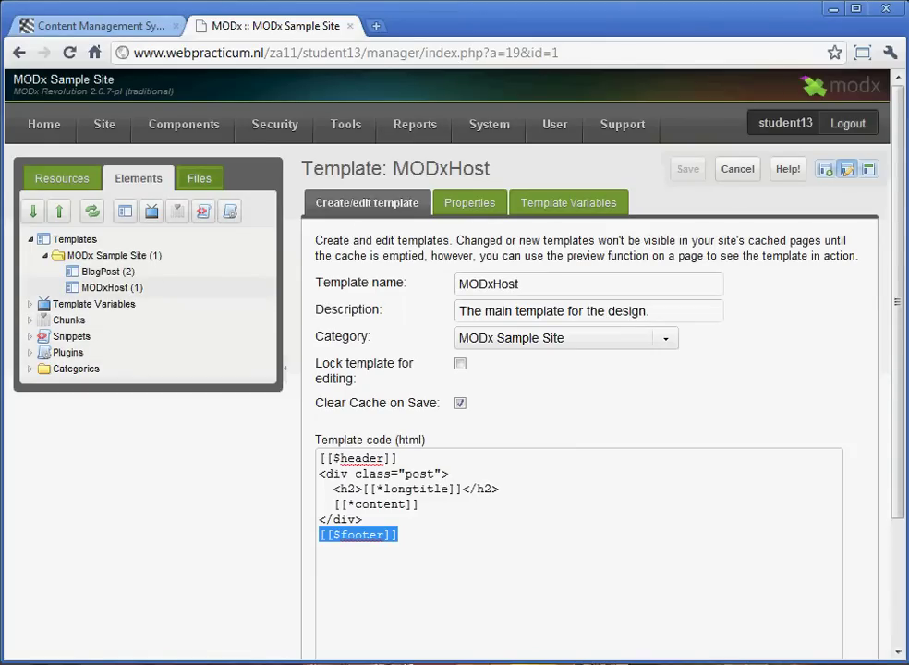
- Show the Files tab and expand its root to list assets, connectors, core, manager and root files
left_click(199, 179)
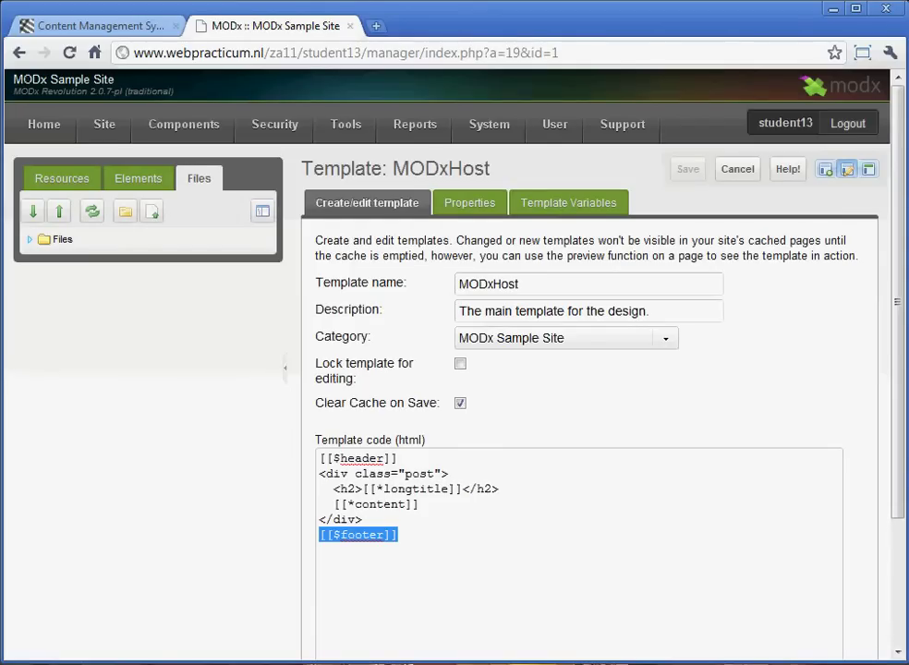
left_click(29, 240)
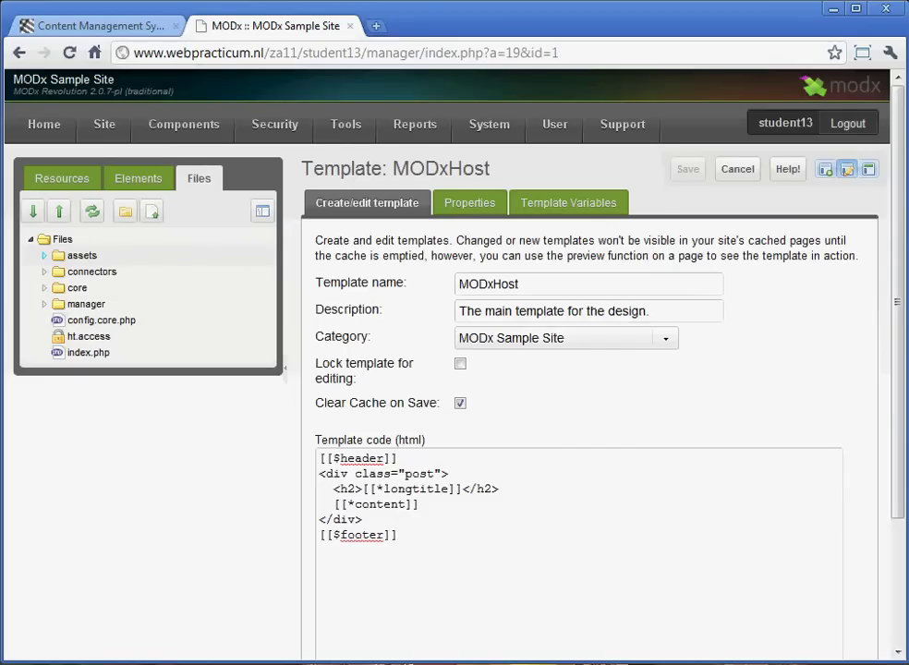
- Expand assets and then components to show the modxss and quip folders
left_click(43, 255)
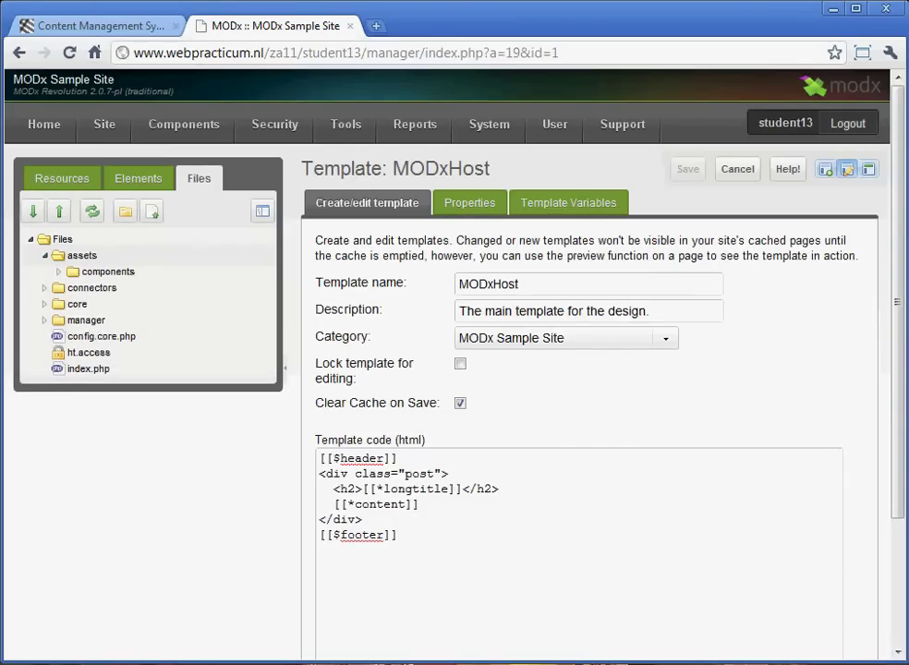
left_click(58, 271)
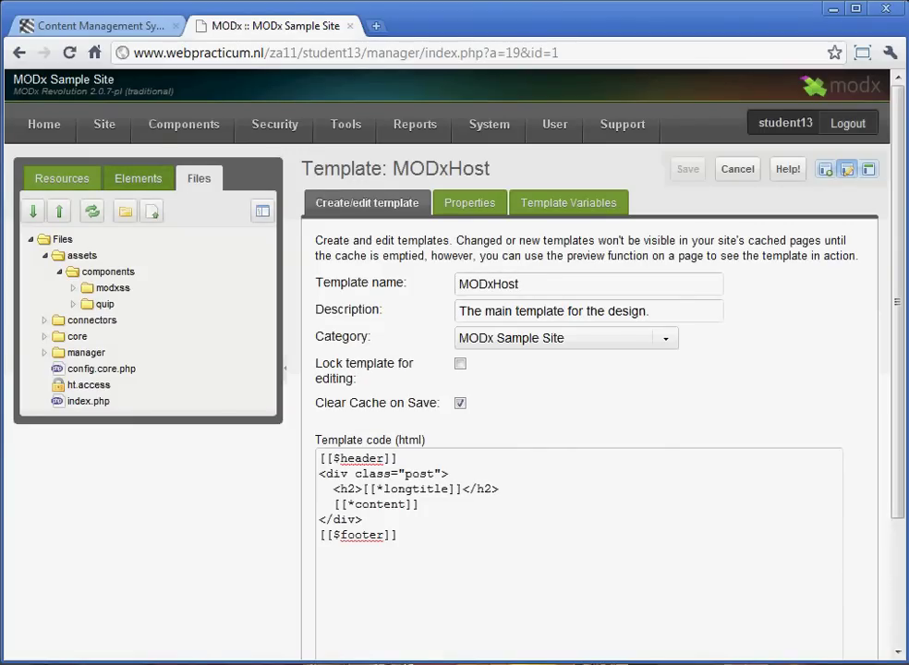
- Switch the side panel through Elements back to the Resources tree
left_click(138, 178)
left_click(63, 179)
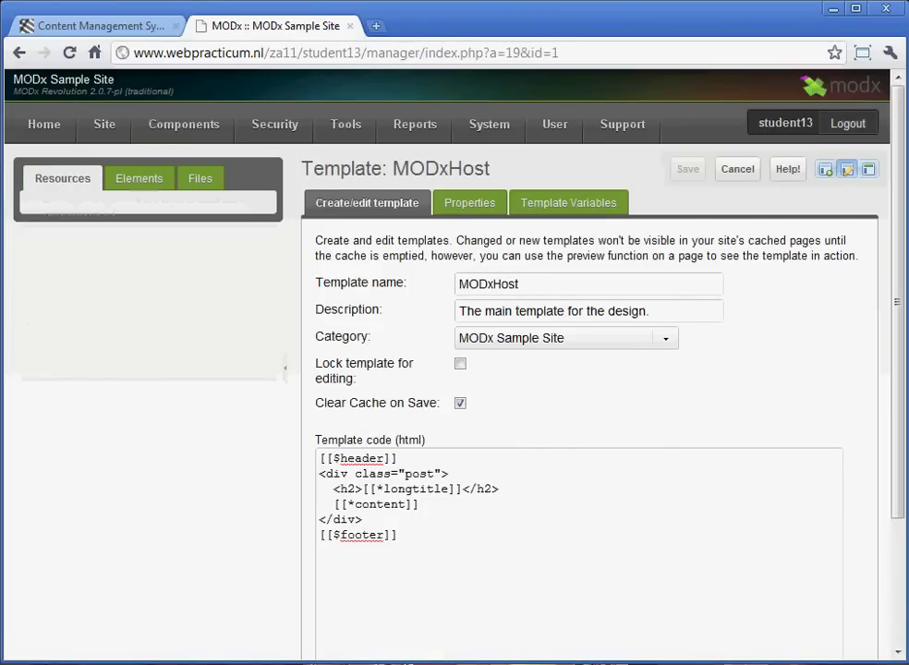